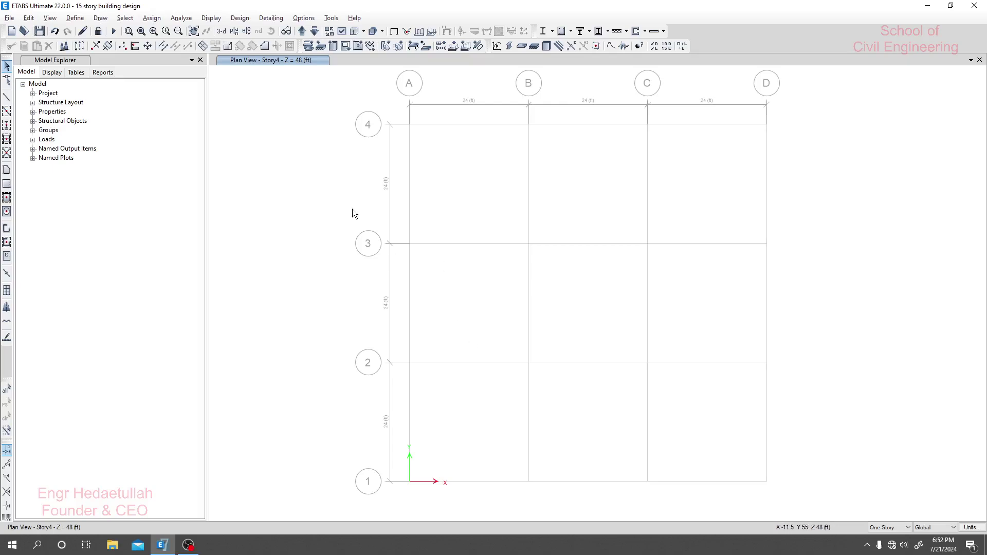
# Open the Mass Source dialog from the Define menu and move it aside
pyautogui.click(74, 18)
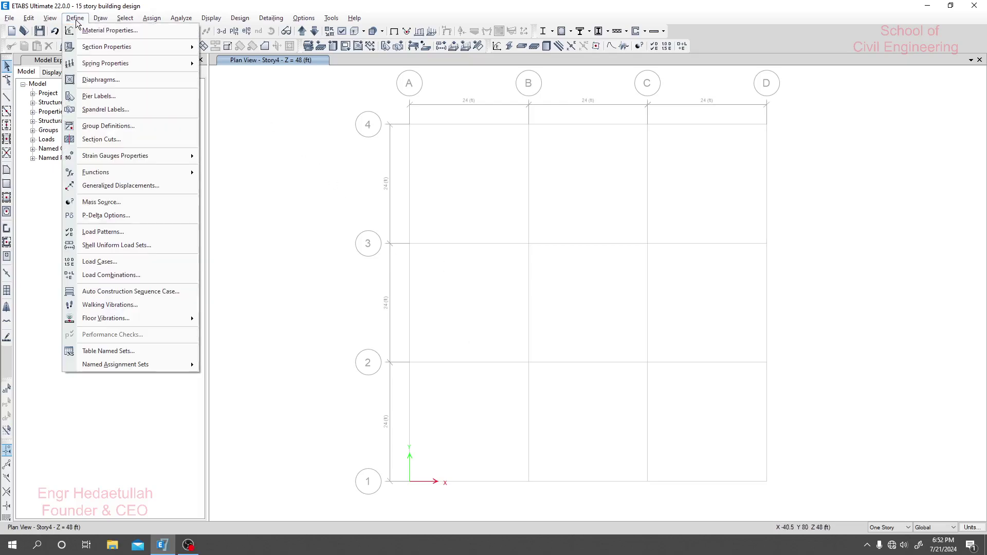
pyautogui.click(98, 204)
pyautogui.moveTo(504, 188); pyautogui.dragTo(542, 131)
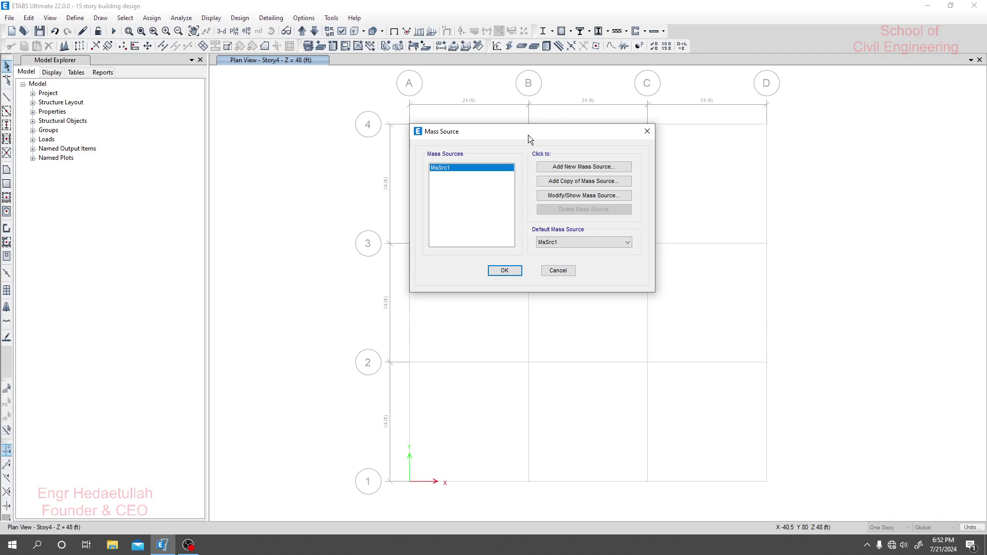
pyautogui.moveTo(528, 134); pyautogui.dragTo(537, 142)
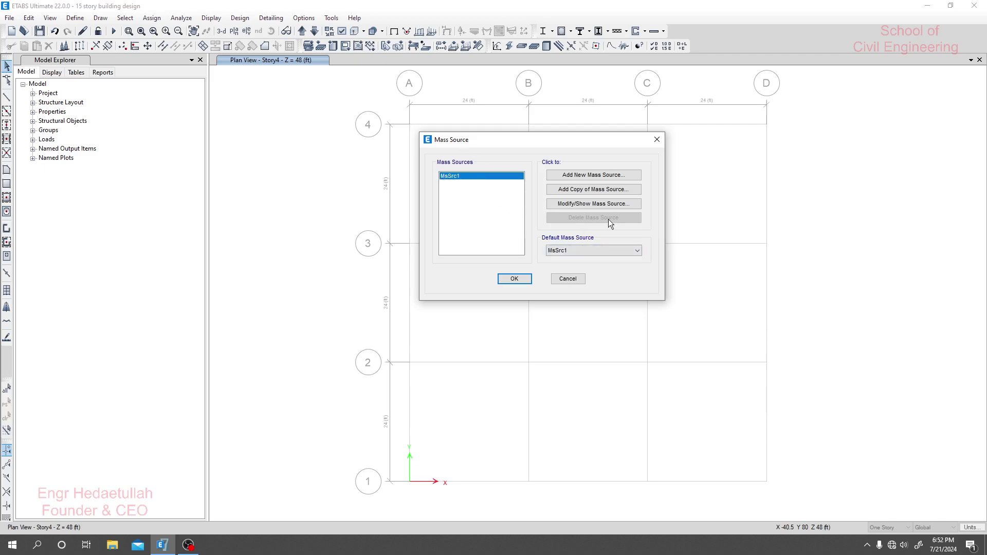
# Switch MsSrc1 to specified load patterns and add dead load D at multiplier 1
pyautogui.click(593, 203)
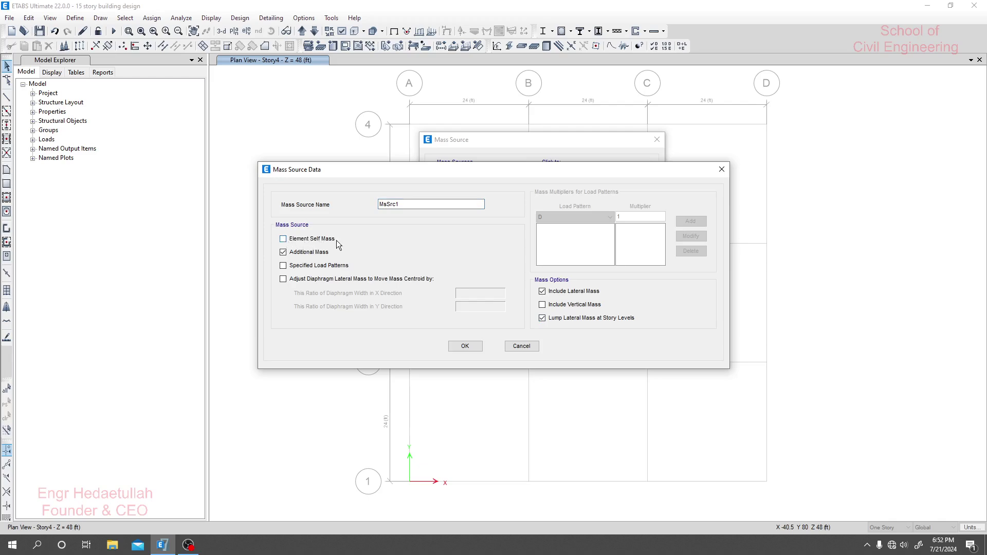
pyautogui.click(282, 266)
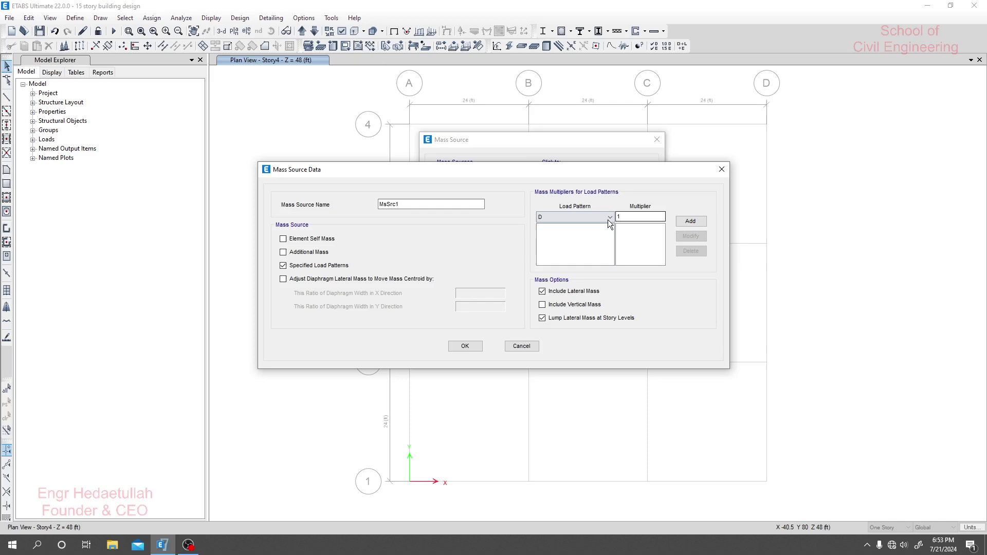
pyautogui.click(574, 218)
pyautogui.click(626, 217)
pyautogui.click(609, 218)
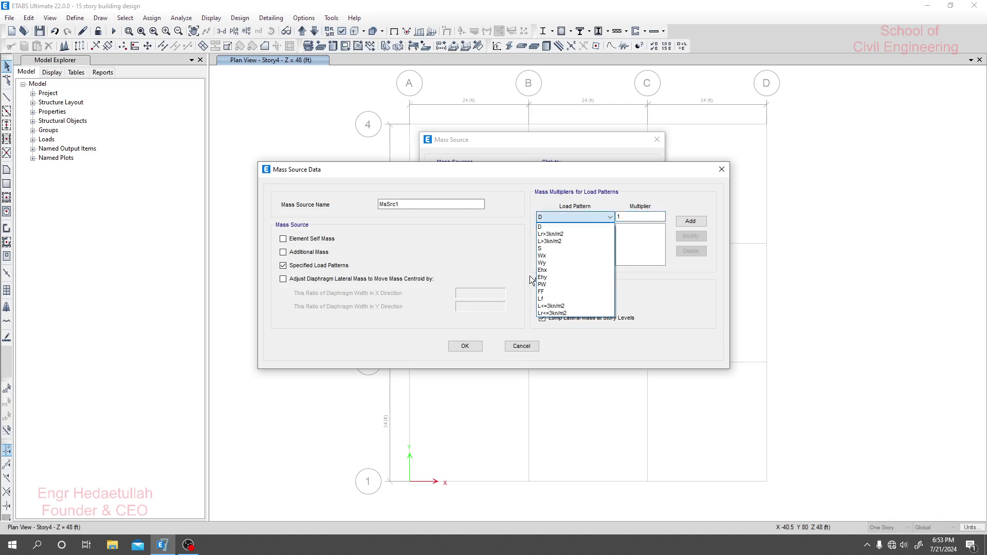
pyautogui.click(555, 226)
pyautogui.click(646, 218)
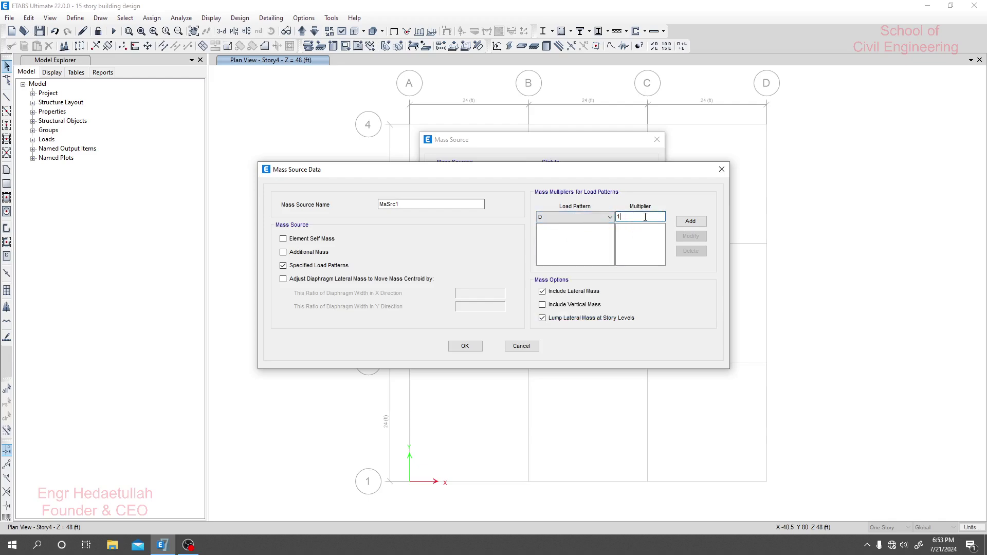
pyautogui.click(690, 222)
# Add load patterns PW, FF and Lf to MsSrc1, each at multiplier 1
pyautogui.click(609, 218)
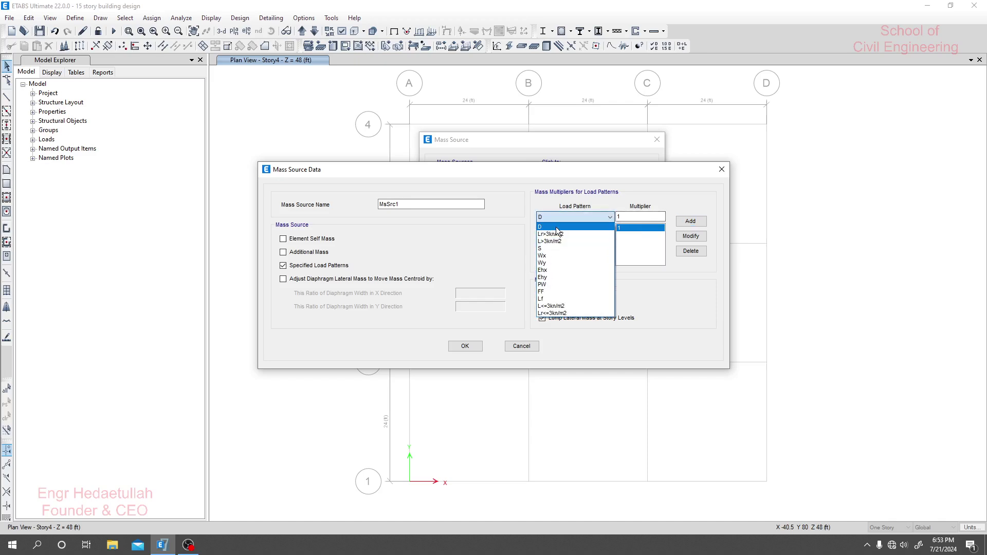
pyautogui.click(567, 284)
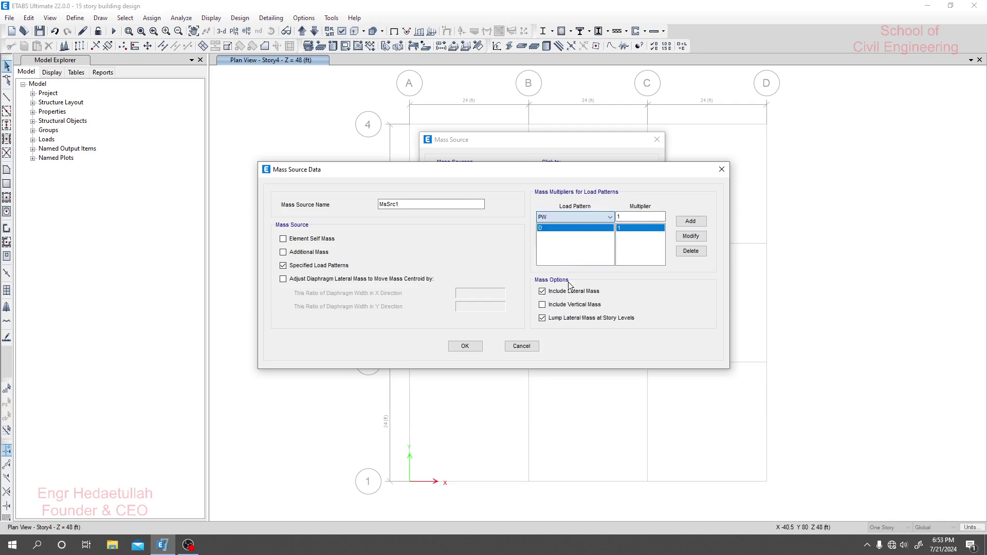
pyautogui.click(690, 221)
pyautogui.click(581, 216)
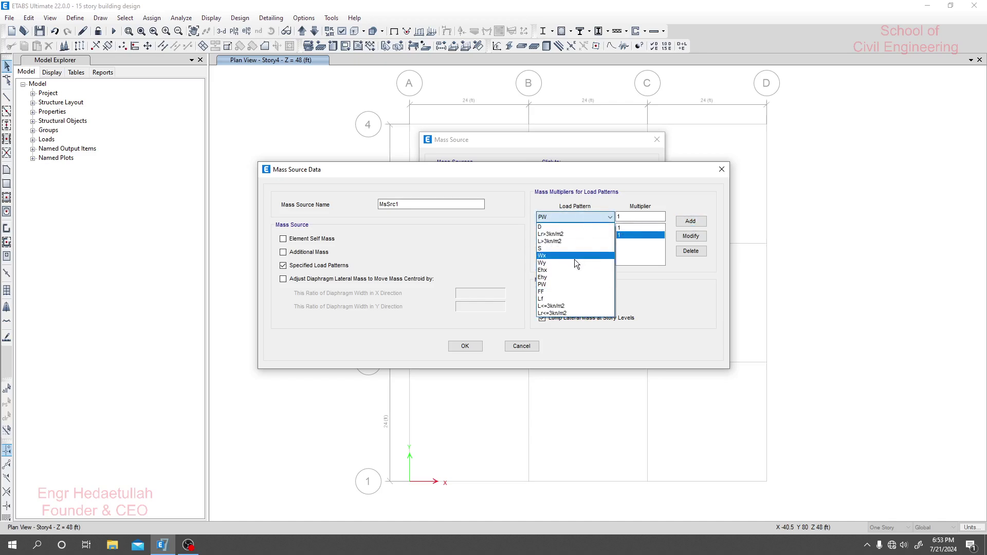
pyautogui.click(559, 294)
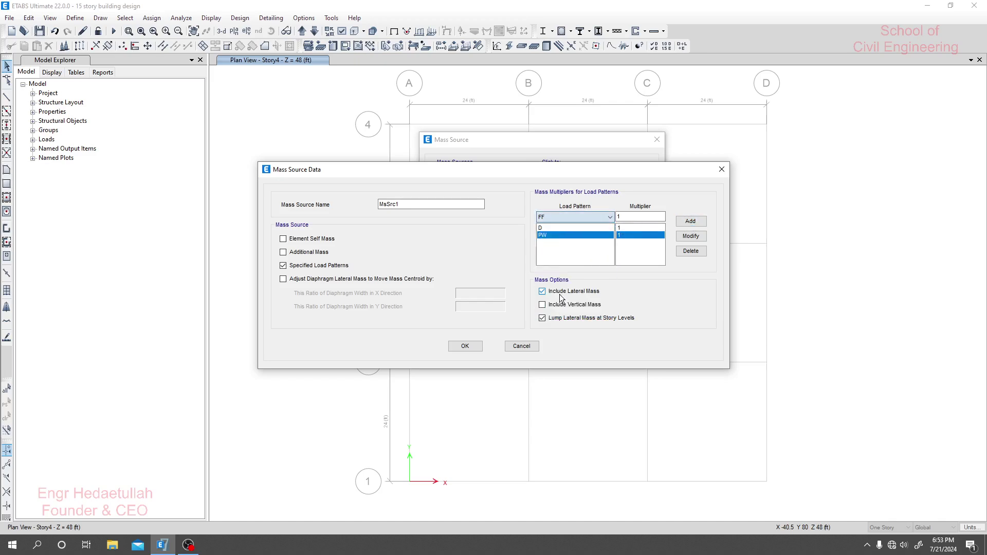
pyautogui.click(690, 221)
pyautogui.click(573, 219)
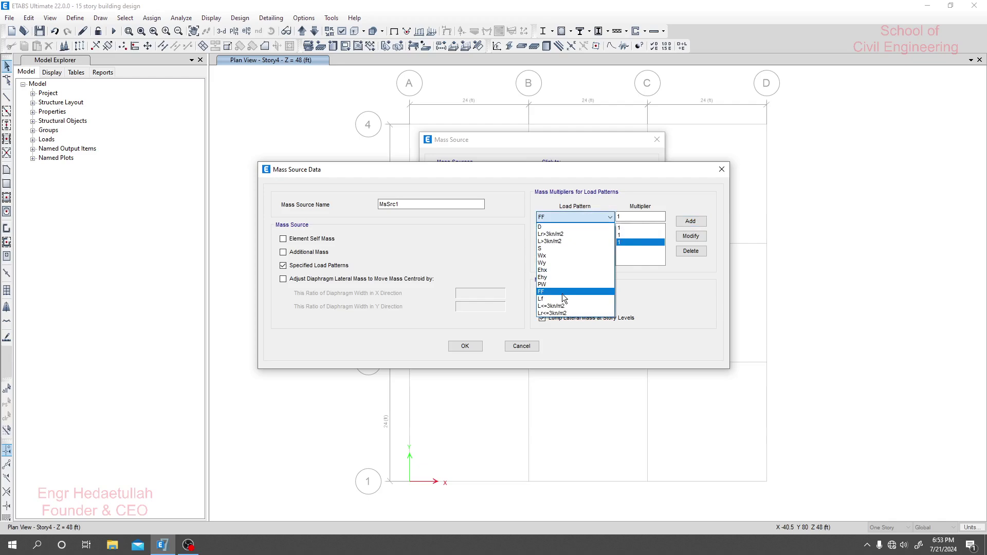
pyautogui.click(559, 294)
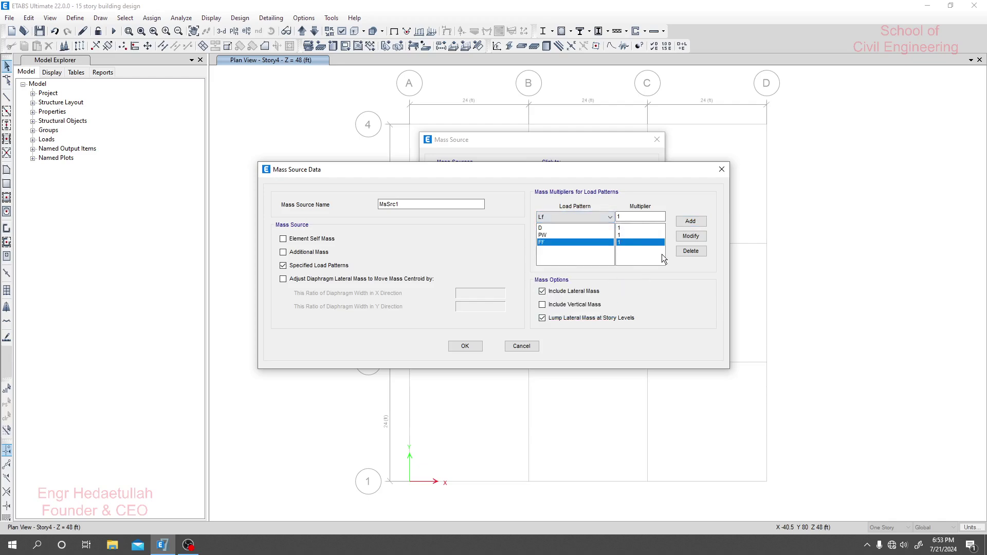
pyautogui.click(690, 223)
pyautogui.click(598, 217)
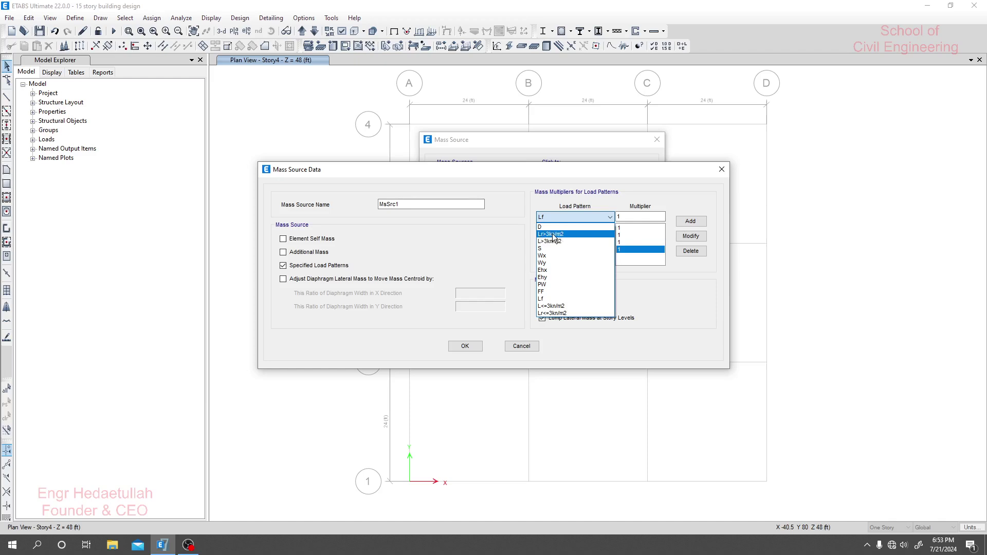
# Add live loads Lr>3kN/m2 and L>3kN/m2 to MsSrc1 at multiplier 0.5
pyautogui.click(552, 234)
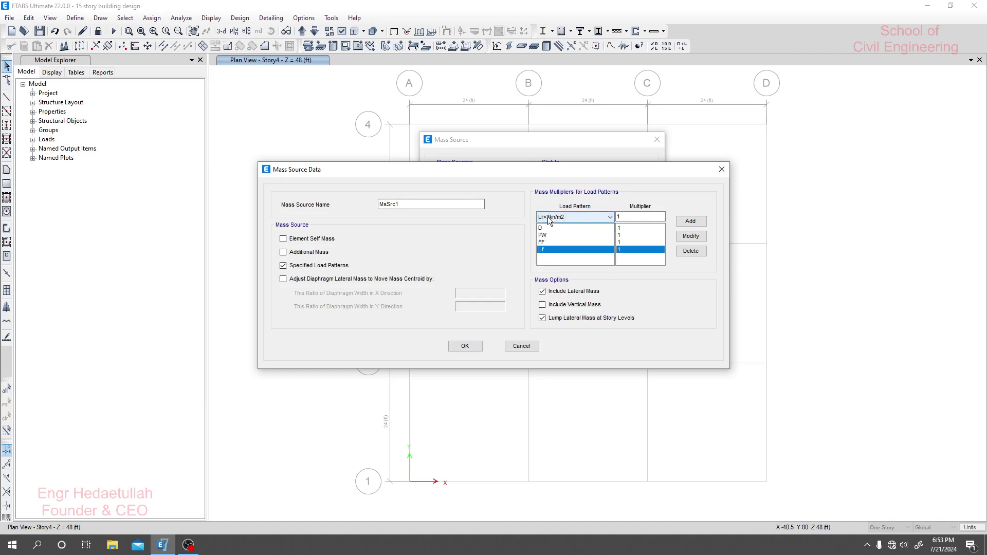
pyautogui.click(640, 216)
pyautogui.write('0.55')
pyautogui.click(691, 221)
pyautogui.click(598, 216)
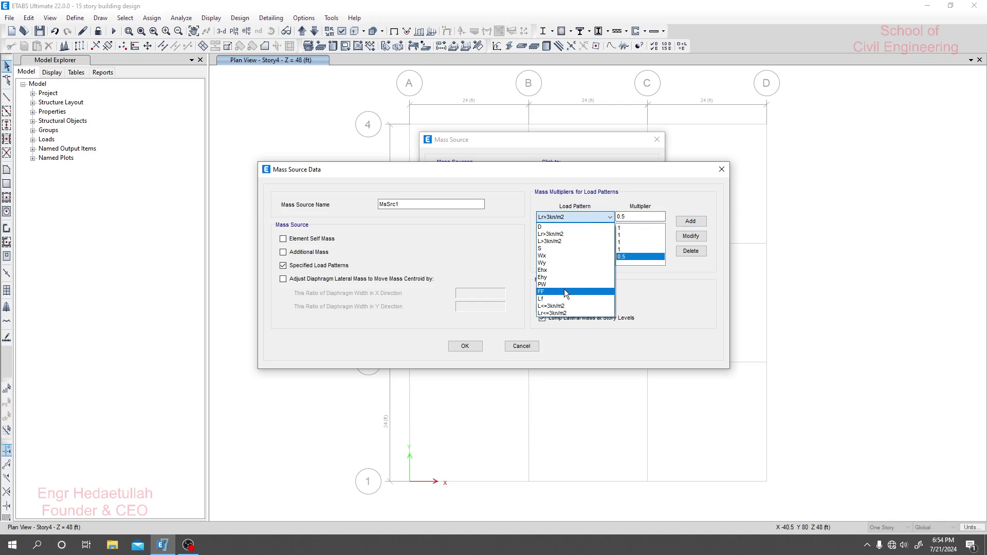
pyautogui.click(567, 240)
pyautogui.click(574, 217)
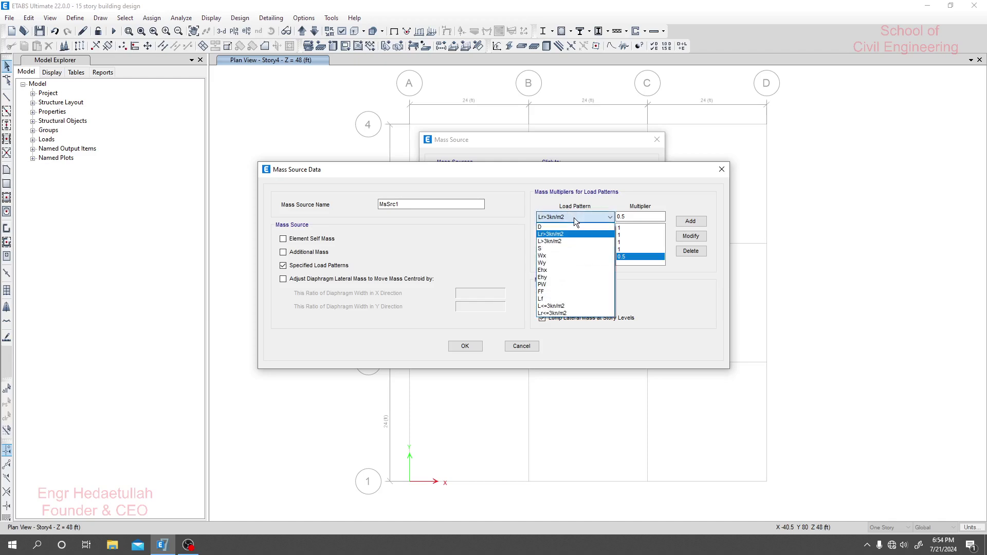
pyautogui.click(563, 242)
pyautogui.click(690, 222)
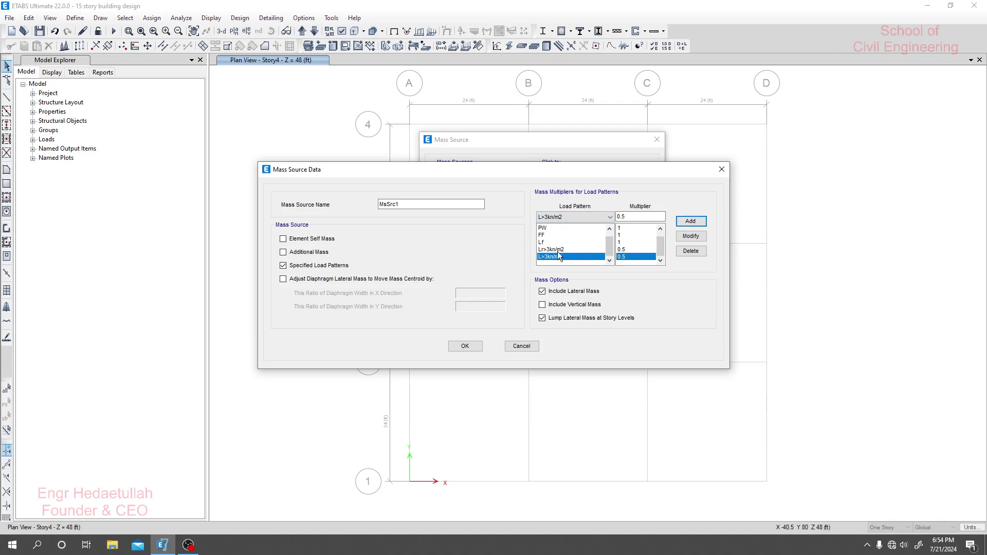
# Add live loads L<=3kN/m2 and Lr<=3kN/m2 to MsSrc1 at multiplier 0.25
pyautogui.click(561, 217)
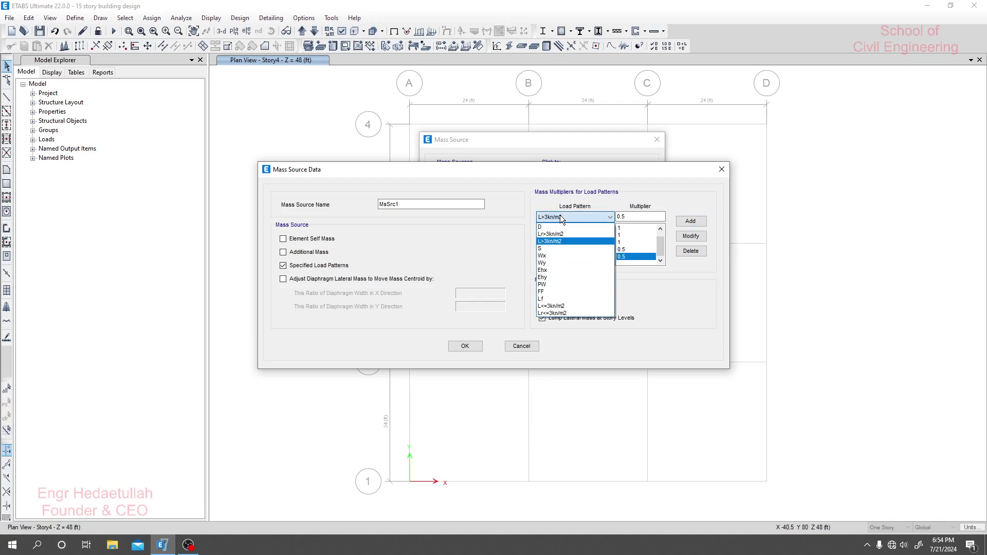
pyautogui.click(569, 308)
pyautogui.click(633, 216)
pyautogui.write('0.2')
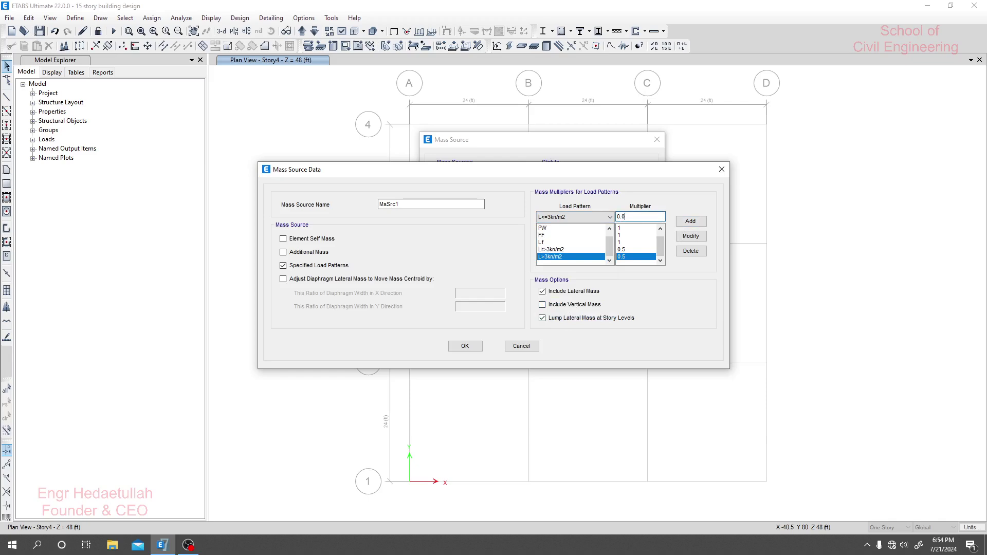
pyautogui.write('25')
pyautogui.moveTo(625, 217); pyautogui.dragTo(617, 216)
pyautogui.press('Delete')
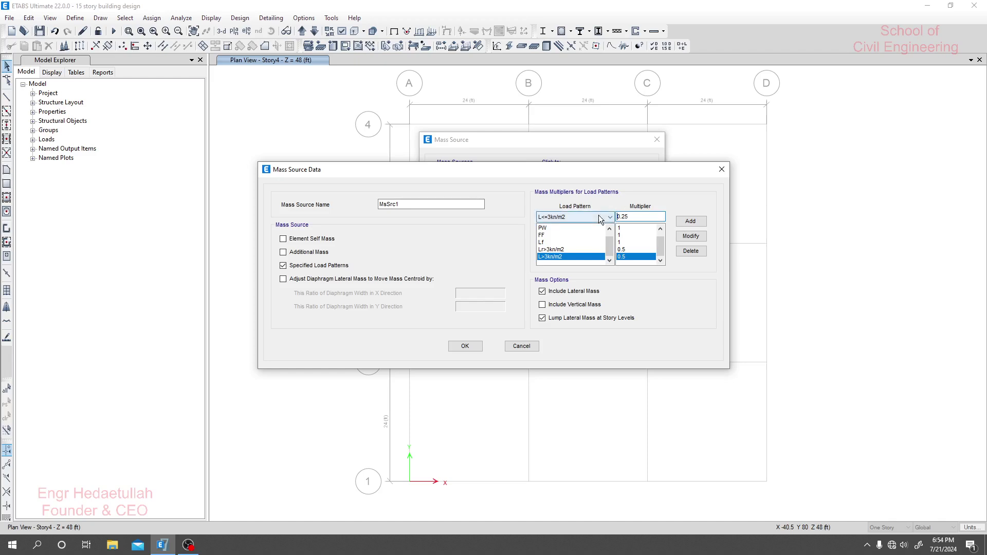
pyautogui.click(690, 221)
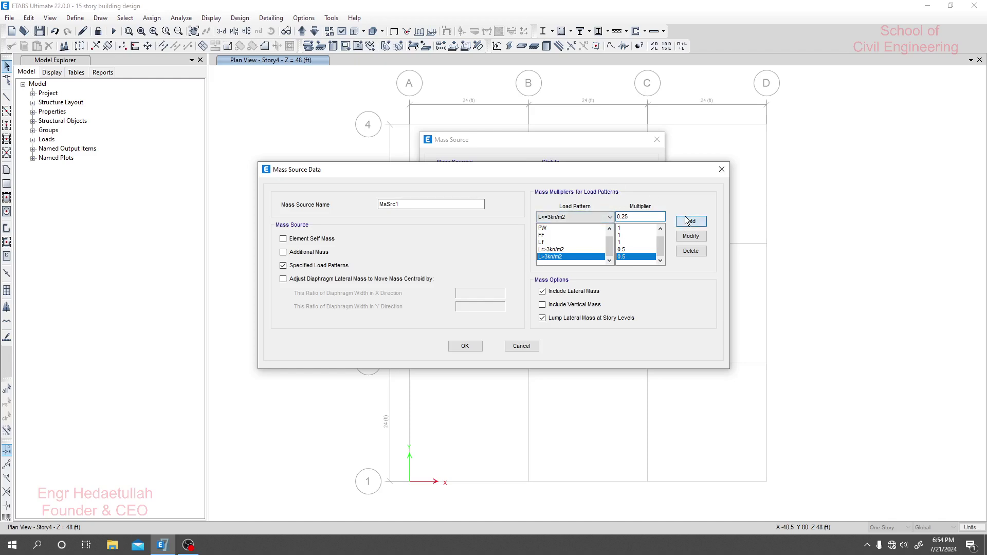
pyautogui.click(582, 219)
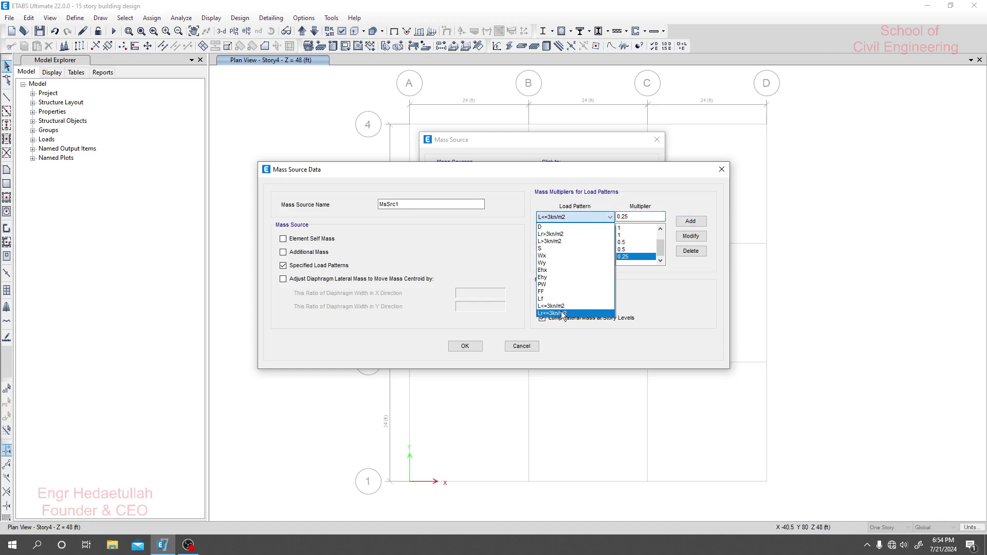
pyautogui.click(564, 315)
pyautogui.click(690, 220)
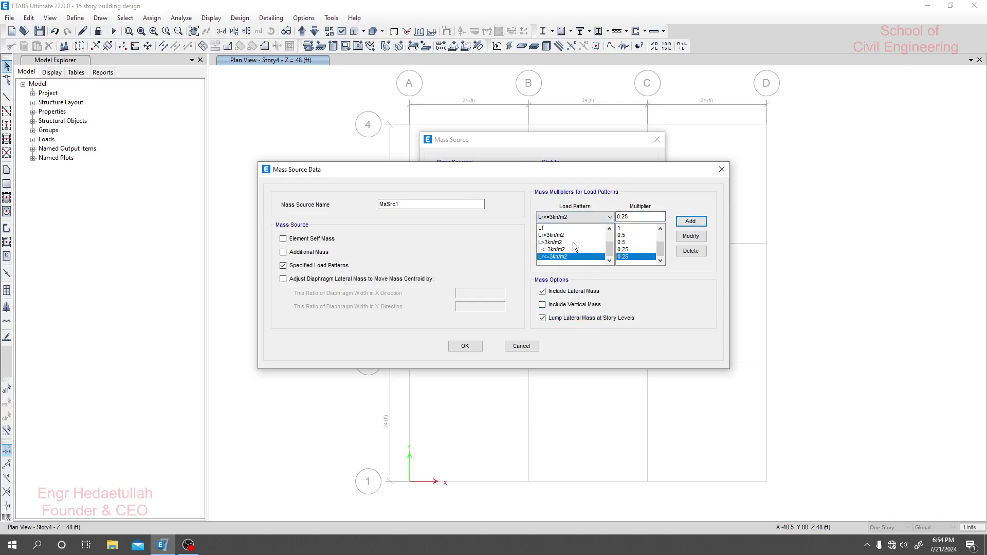
pyautogui.scroll(3, 573, 242)
pyautogui.scroll(-3, 569, 244)
pyautogui.scroll(3, 580, 247)
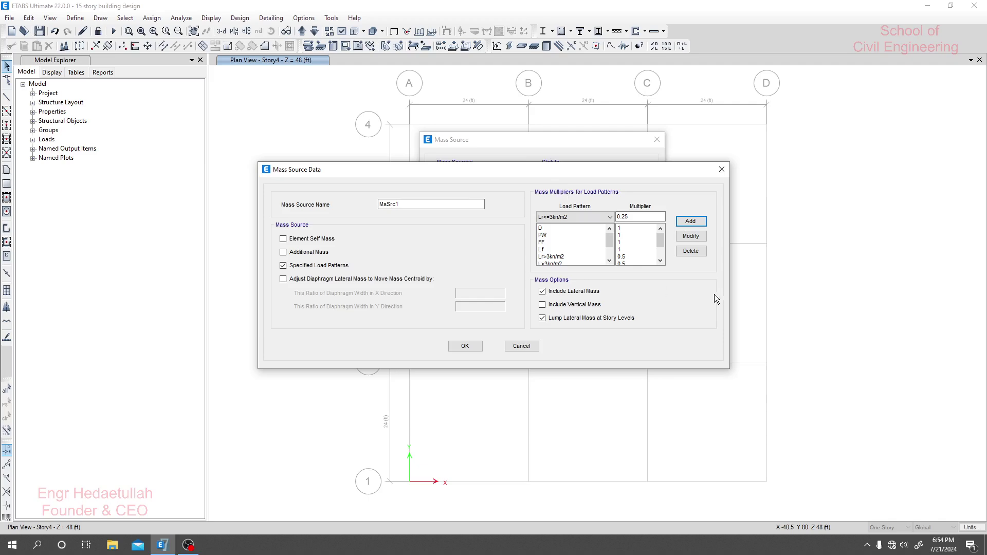
# Confirm both mass source dialogs to save MsSrc1 and return to the Story4 plan
pyautogui.click(465, 347)
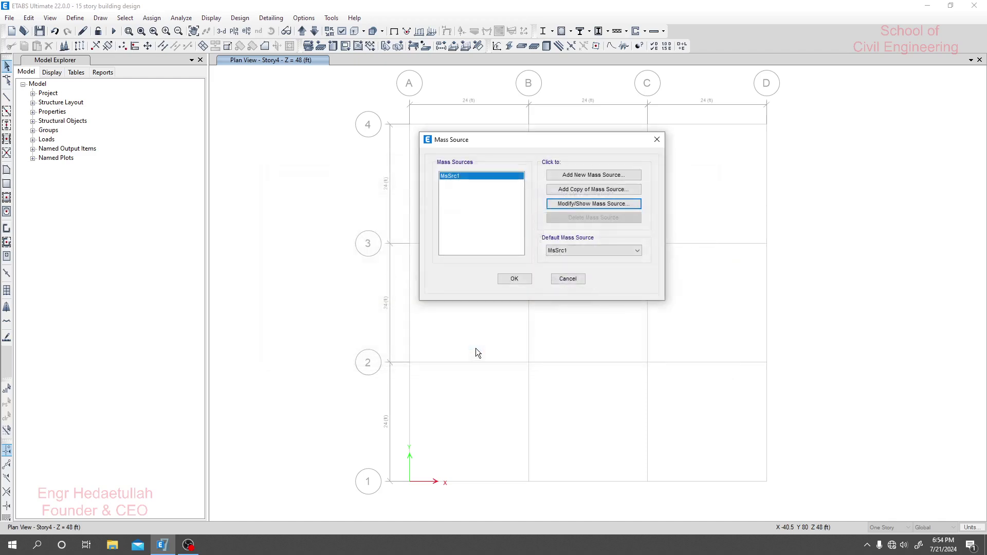
pyautogui.click(515, 278)
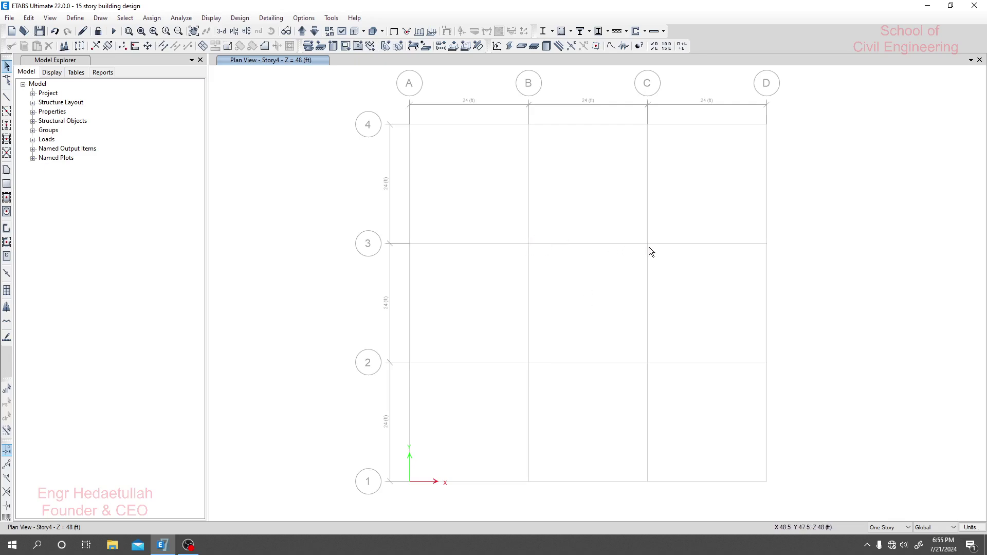
pyautogui.moveTo(567, 322); pyautogui.dragTo(519, 335, button='middle')
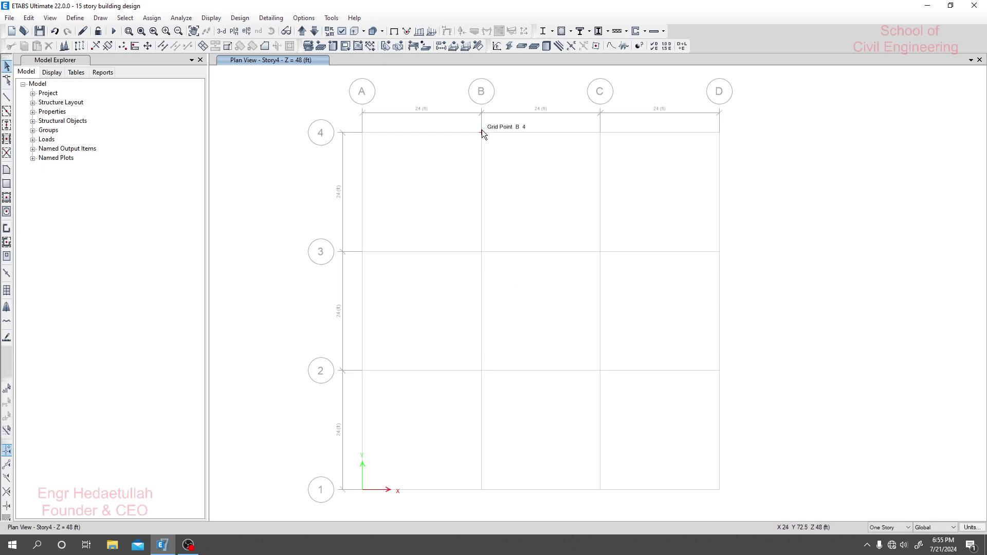
# Select the Ehx pattern under Load Patterns and open its ASCE 7-22 seismic load settings
pyautogui.click(75, 18)
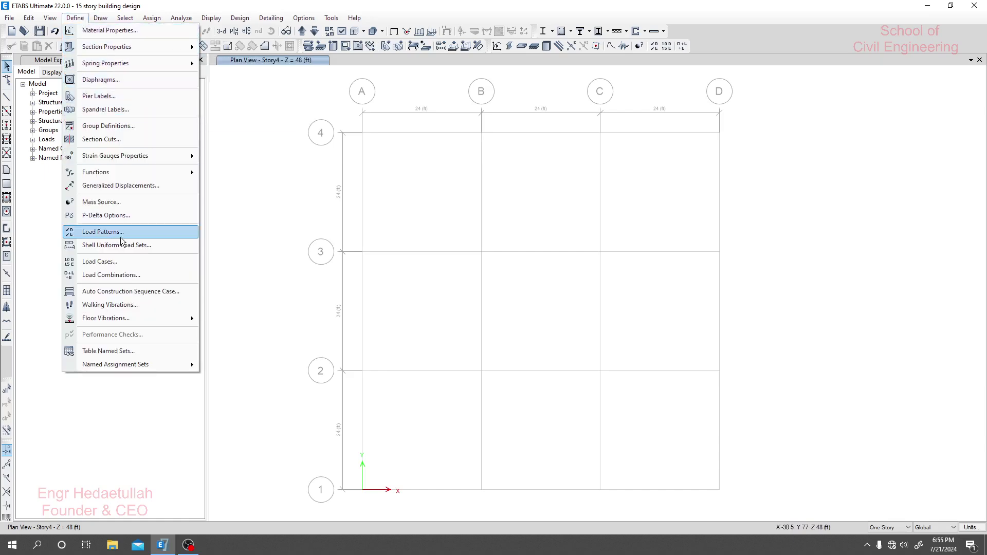
pyautogui.click(103, 231)
pyautogui.scroll(-3, 351, 292)
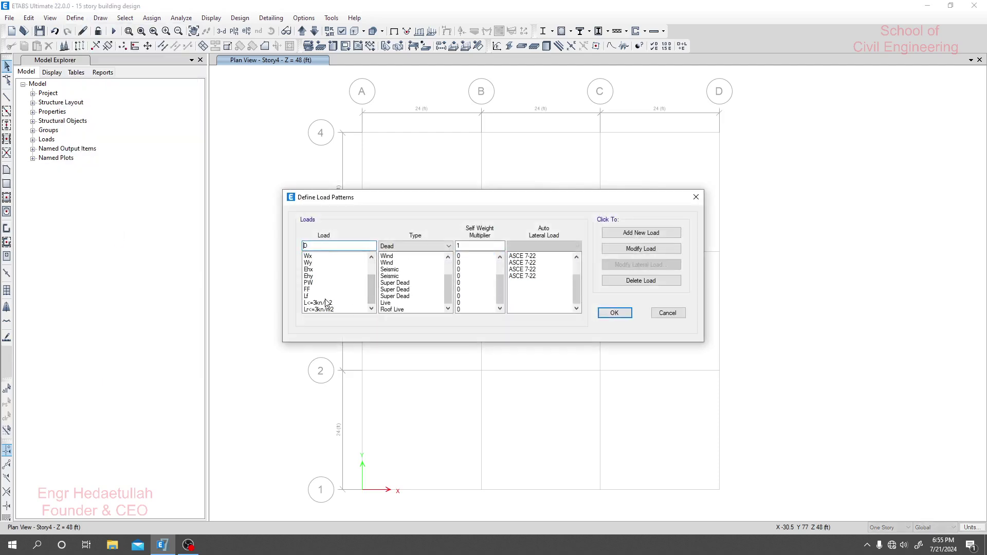
pyautogui.click(324, 303)
pyautogui.click(321, 270)
pyautogui.press('Up')
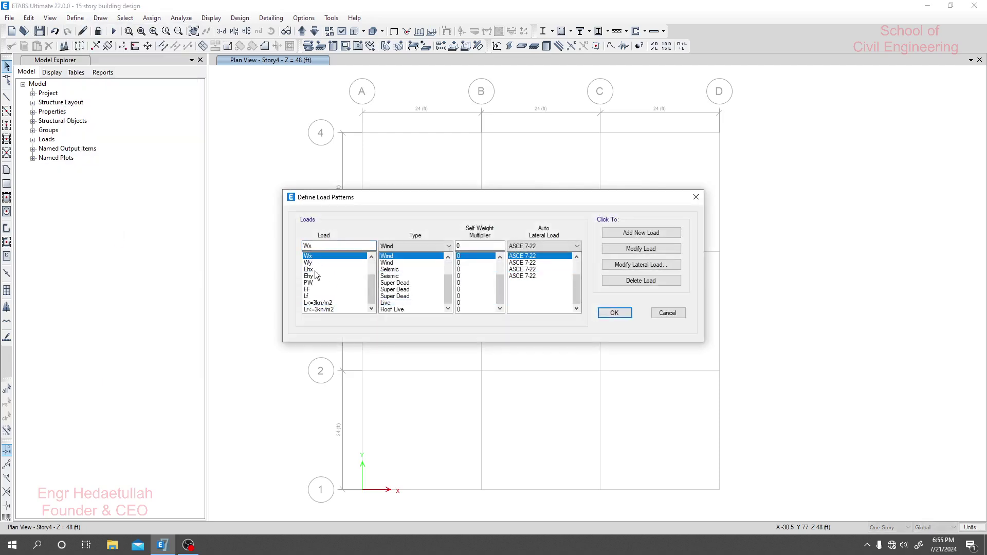
pyautogui.click(309, 269)
pyautogui.click(641, 265)
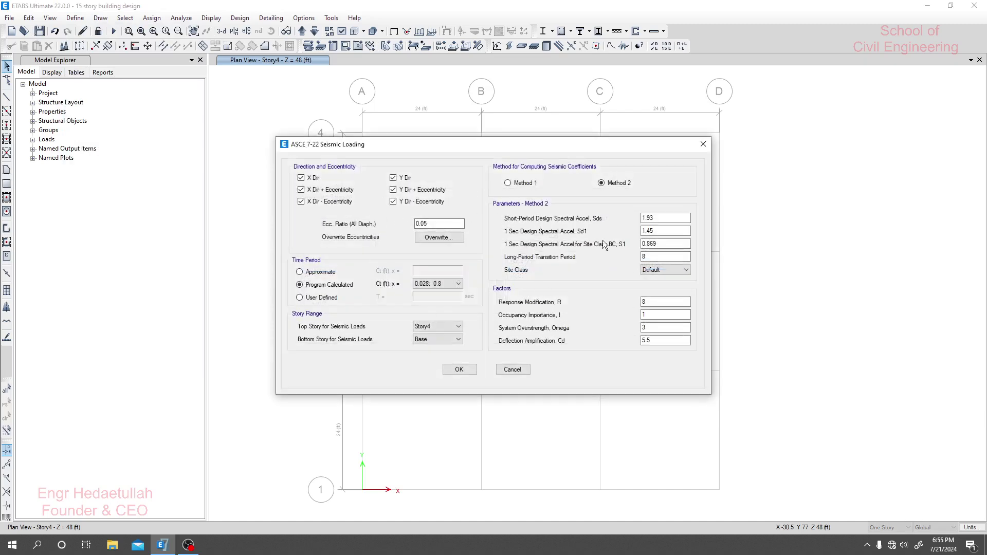
pyautogui.click(509, 182)
pyautogui.click(602, 183)
pyautogui.click(508, 183)
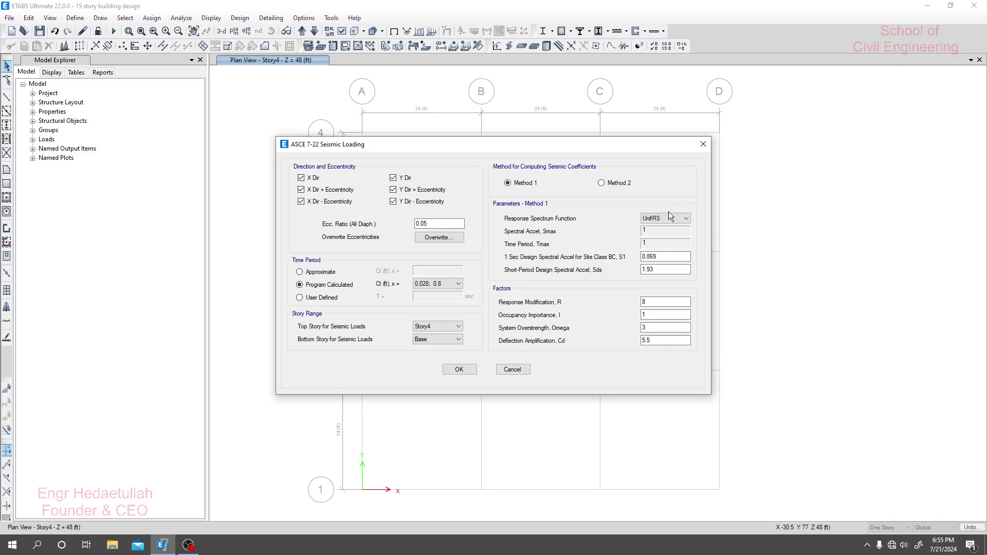
pyautogui.click(601, 183)
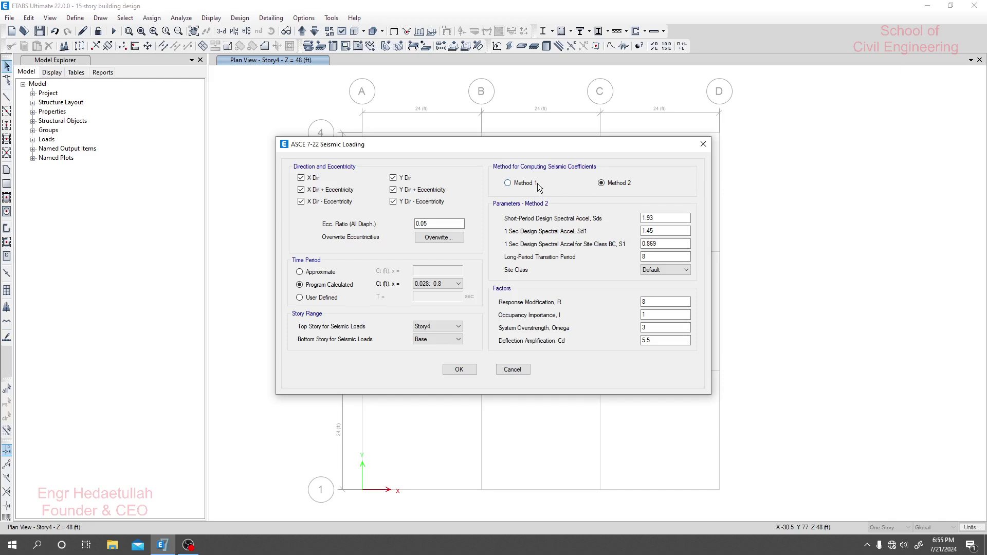
pyautogui.click(508, 184)
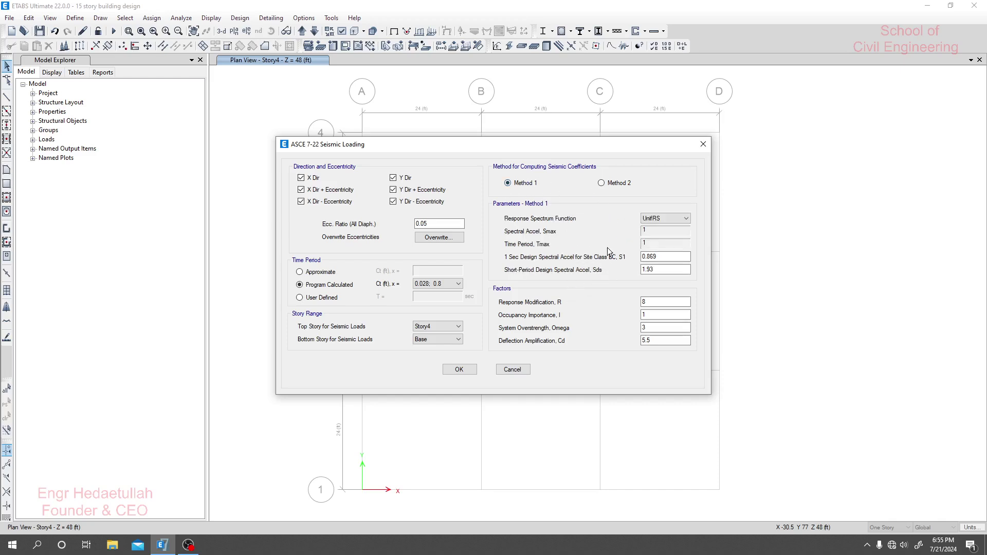
pyautogui.click(608, 183)
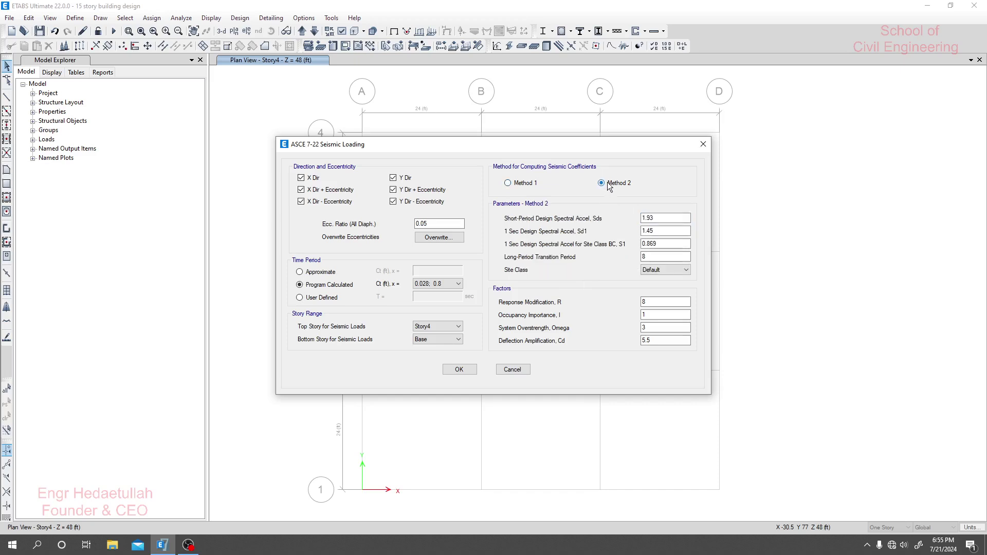